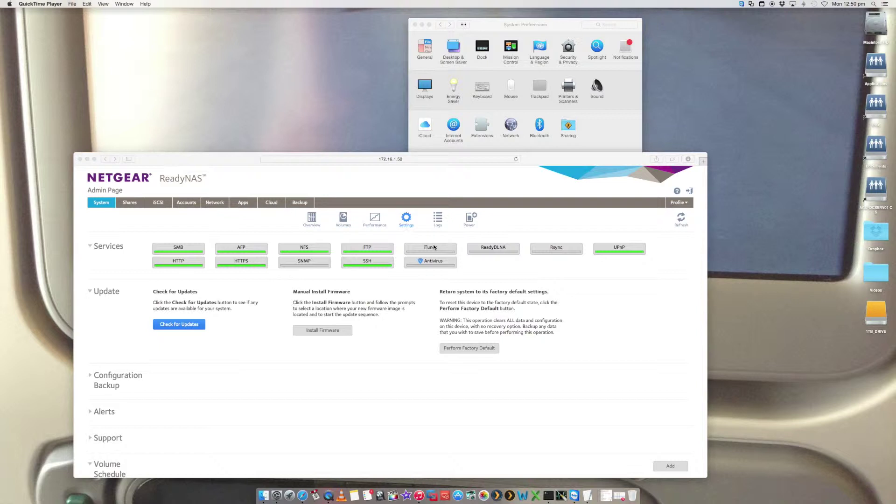
- Check the Mac's hardware overview from the Apple menu, then close it
click(11, 3)
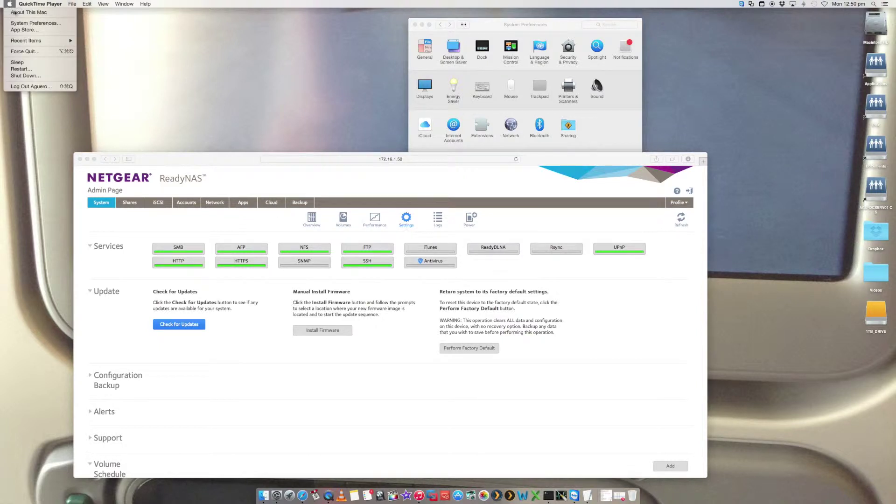
click(181, 93)
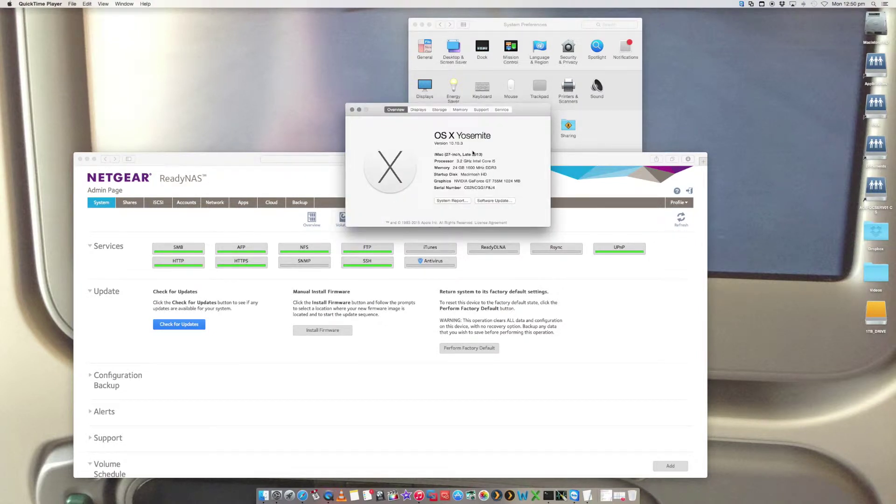
click(352, 110)
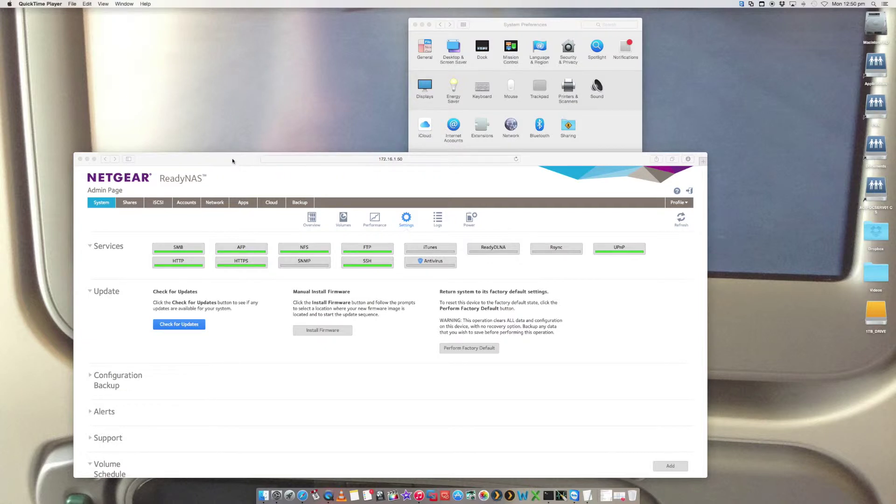
- Bring the browser forward and return to the ReadyNAS system settings page
click(233, 160)
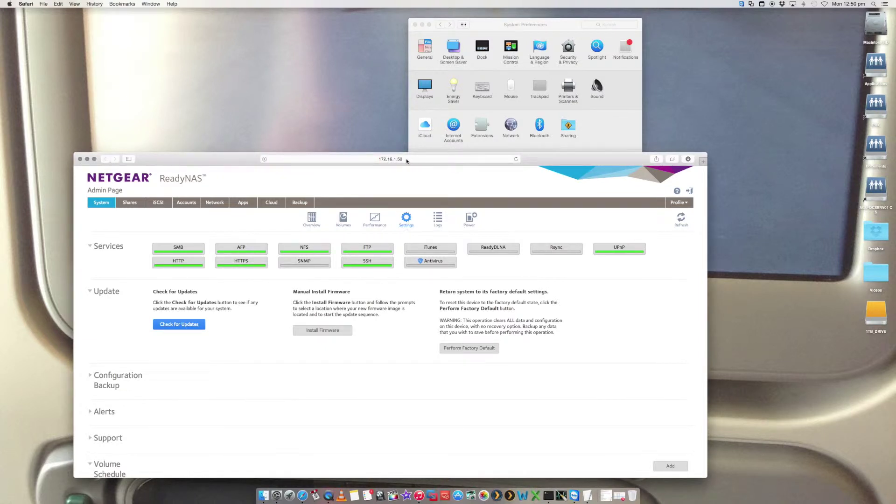
click(318, 160)
key(Escape)
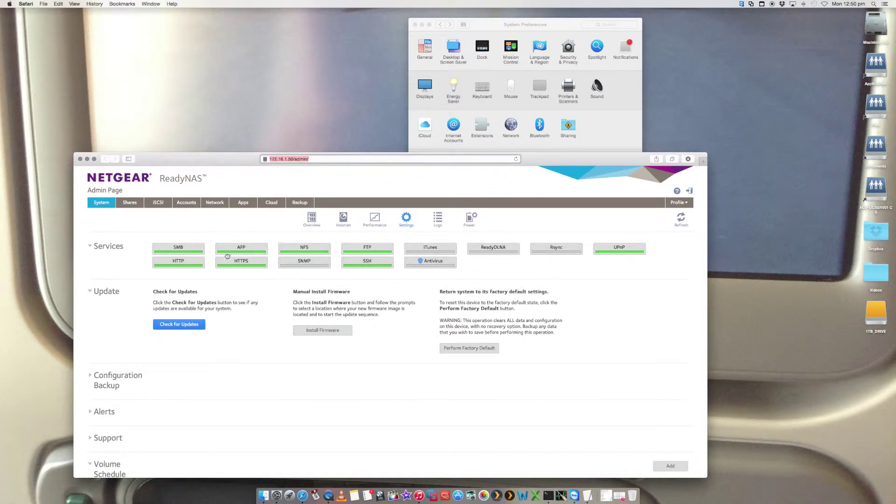
click(311, 221)
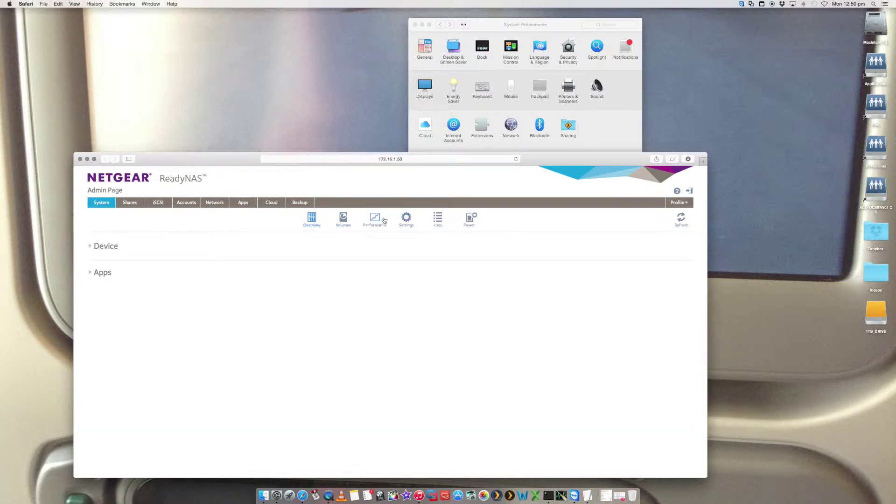
click(405, 218)
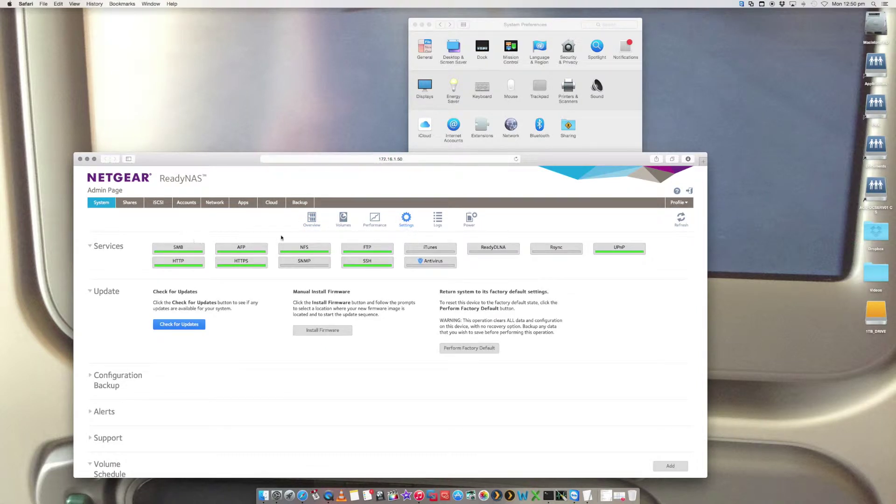
- Show the ReadyNAS Backup > Time Machine settings and move System Preferences to the right
click(307, 204)
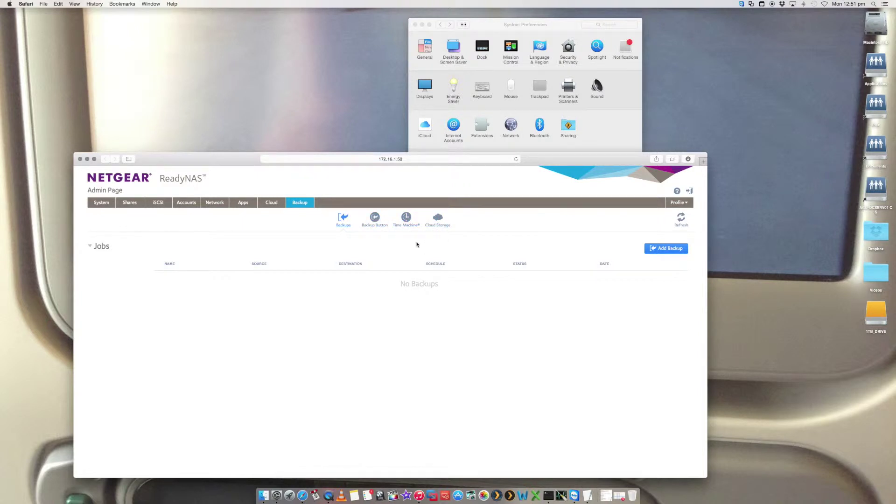
click(407, 218)
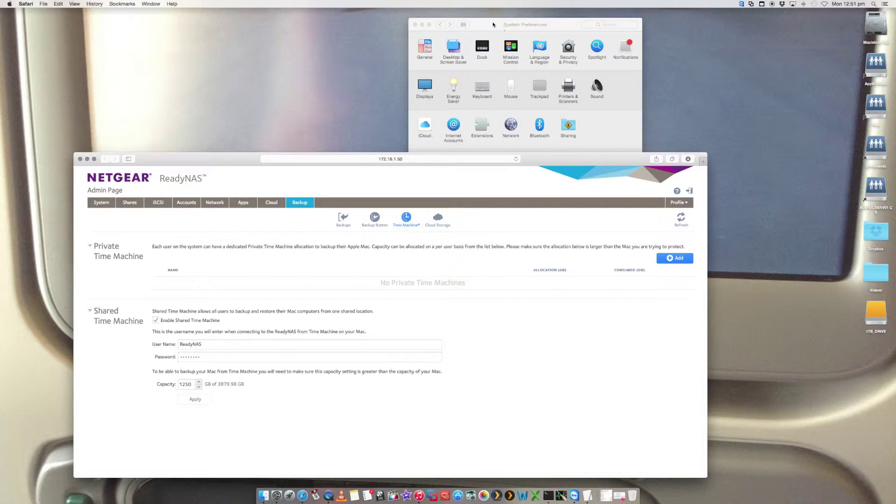
drag(494, 24, 543, 30)
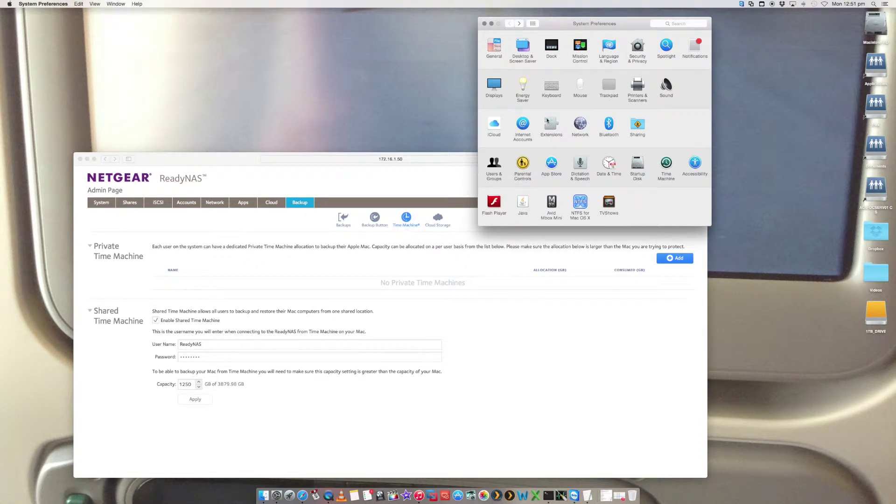
- Show the Time Machine pane with backups off, then bring the ReadyNAS page back
click(667, 164)
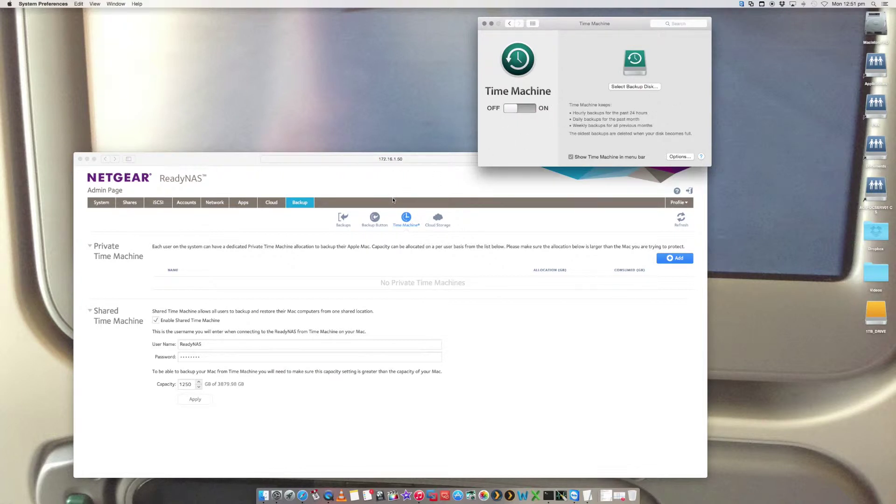
click(232, 162)
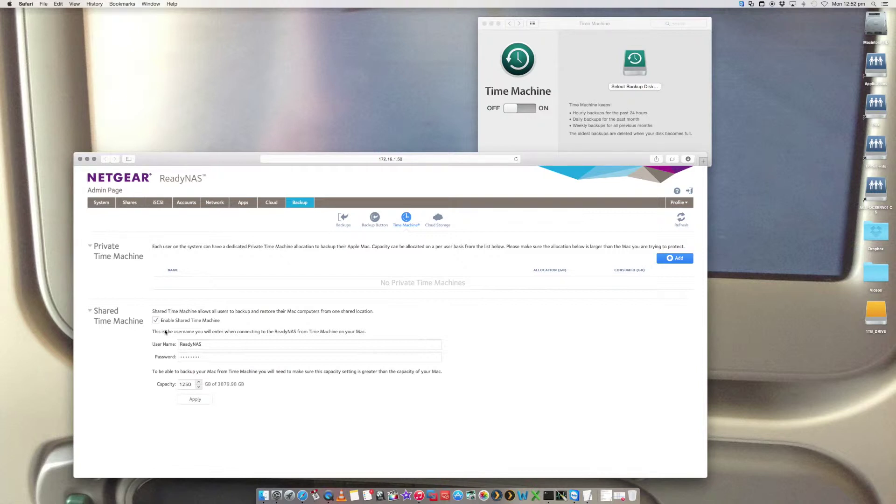
- Disable Shared Time Machine and apply the change
click(156, 321)
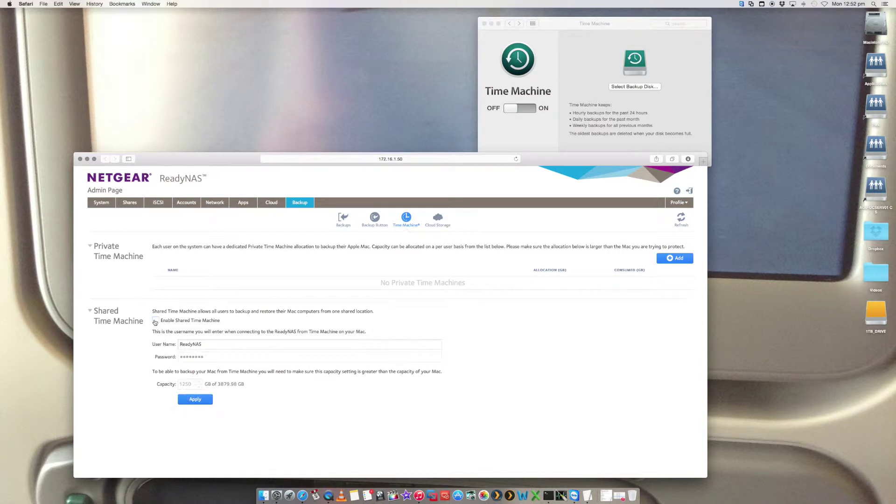
click(195, 399)
click(90, 247)
click(91, 248)
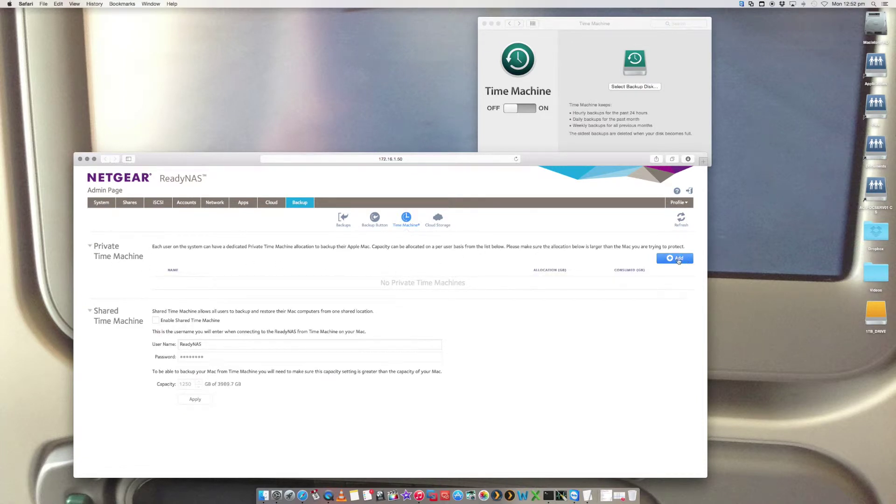
- Add a 1500 GB private Time Machine for the listed user
click(678, 260)
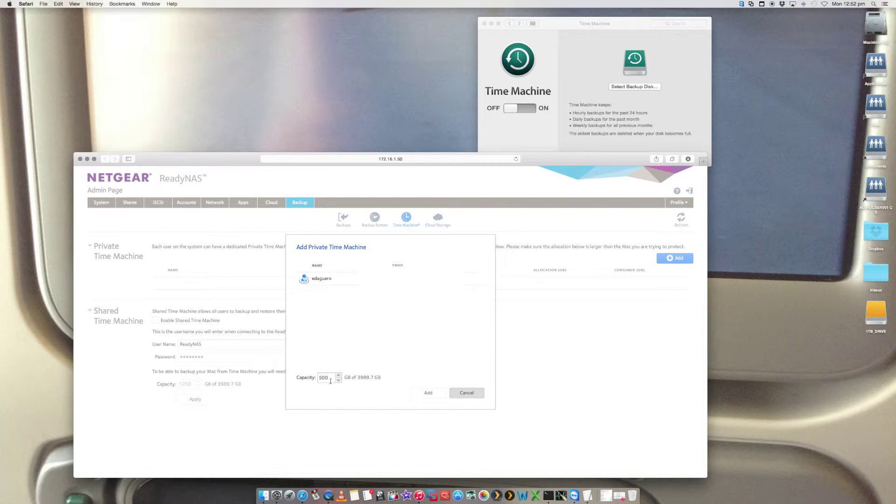
click(330, 381)
text(1)
click(317, 282)
click(429, 394)
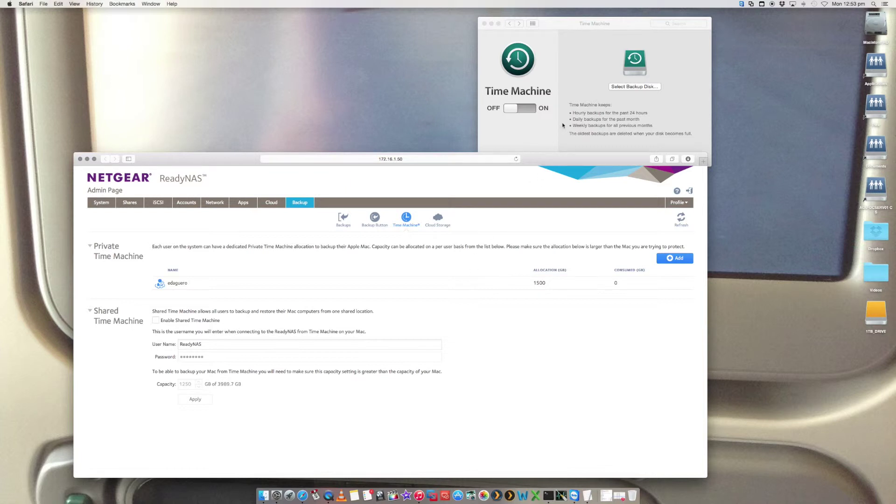
- With the 1500 GB private entry listed, bring the Time Machine preferences forward
click(560, 79)
- Turn Time Machine on and pick the NAS timemachine share as the backup disk
drag(582, 17, 554, 28)
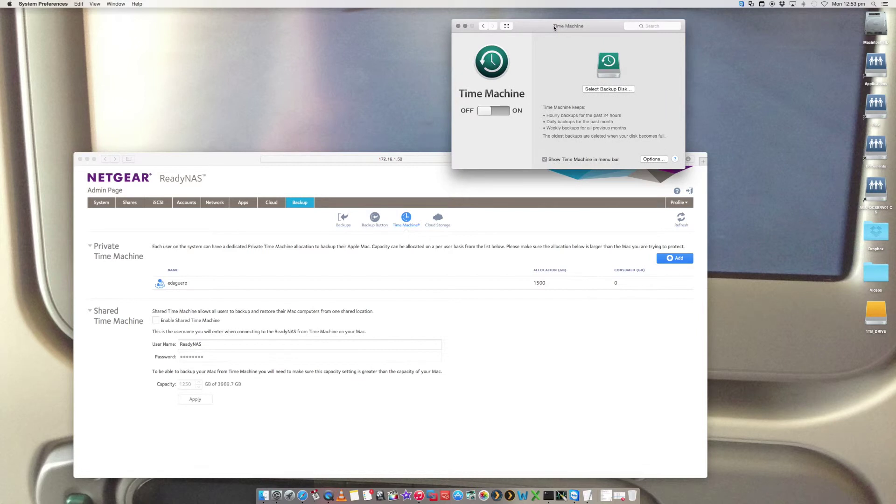
click(616, 89)
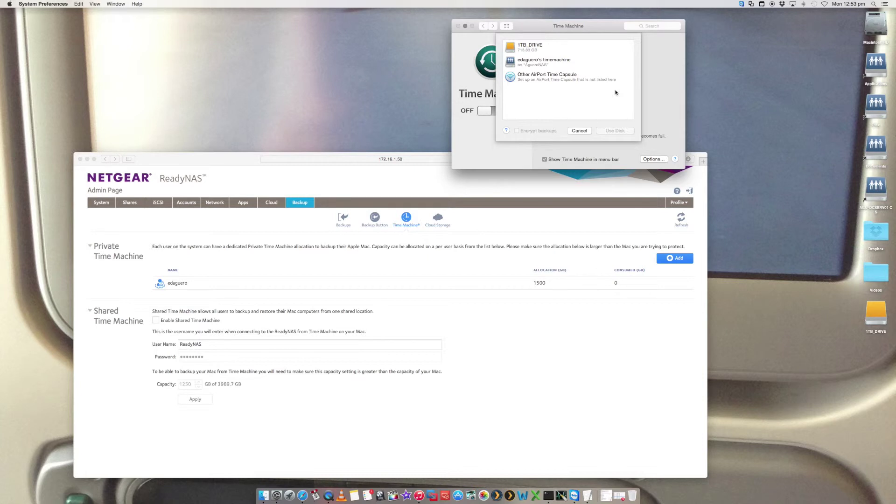
click(580, 131)
click(490, 110)
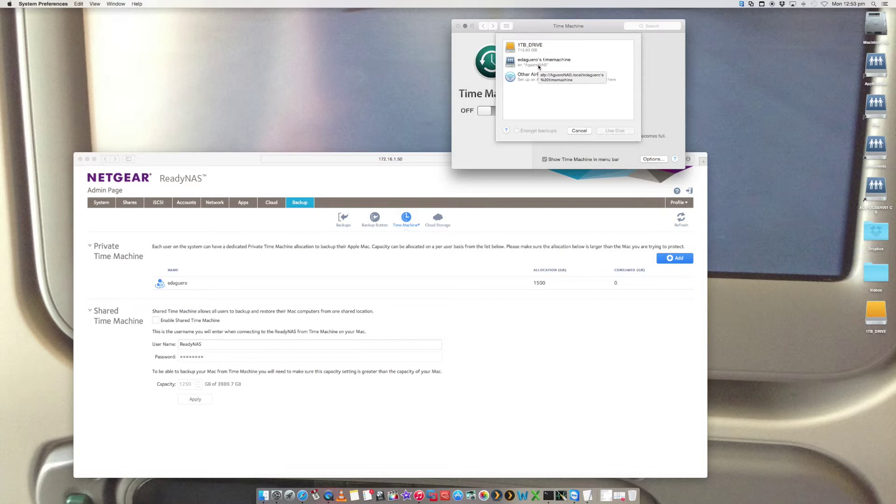
click(539, 66)
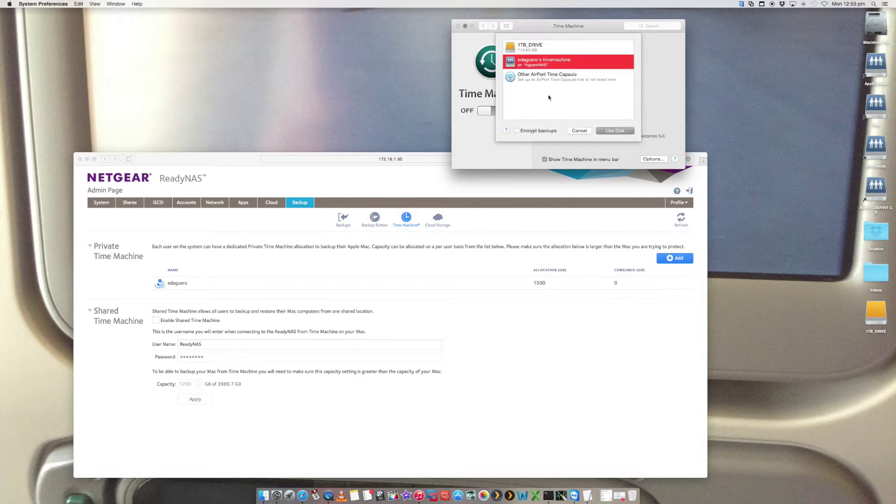
click(615, 131)
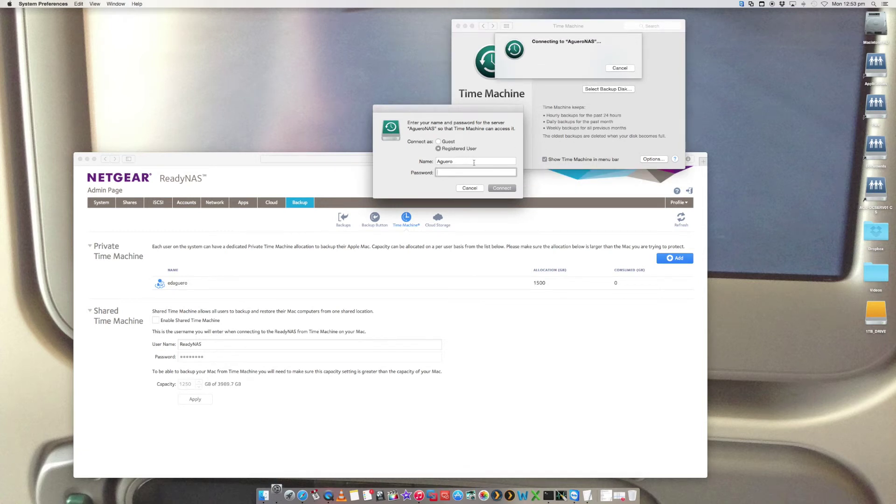
- Sign in with the NAS user name and password to use the 1.5 TB share
key(shift+Tab)
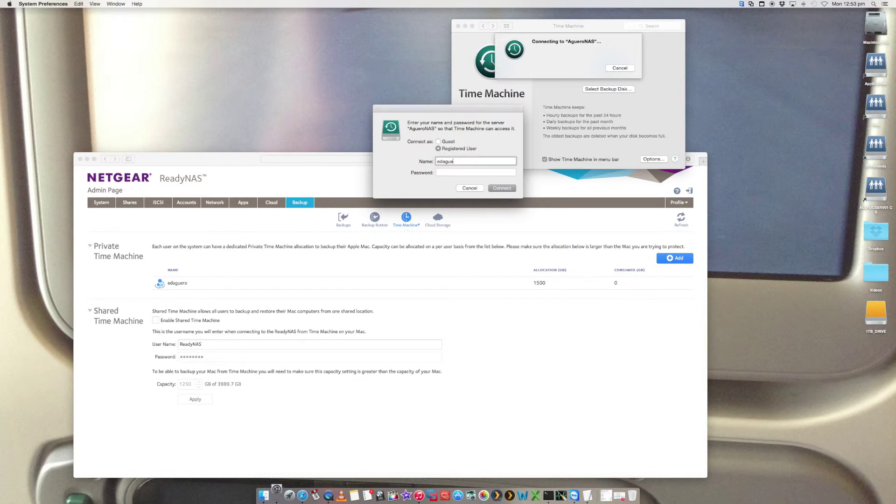
key(Tab)
text(a•••••••••••)
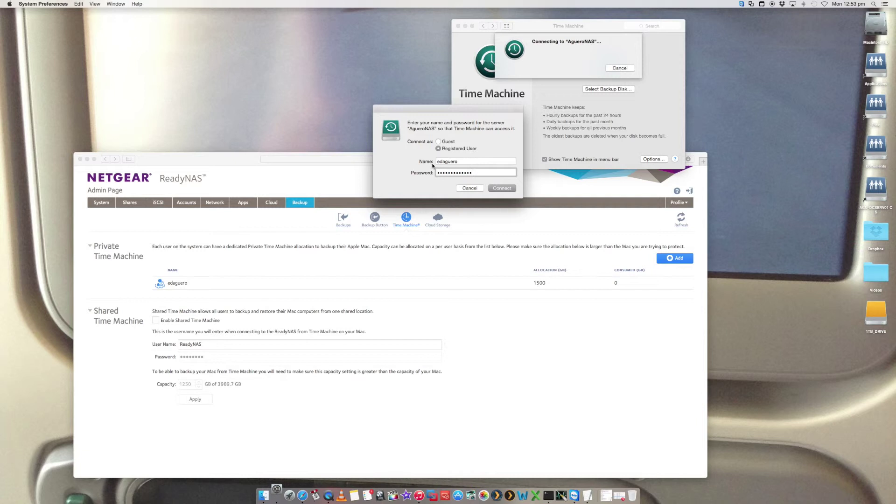
click(509, 190)
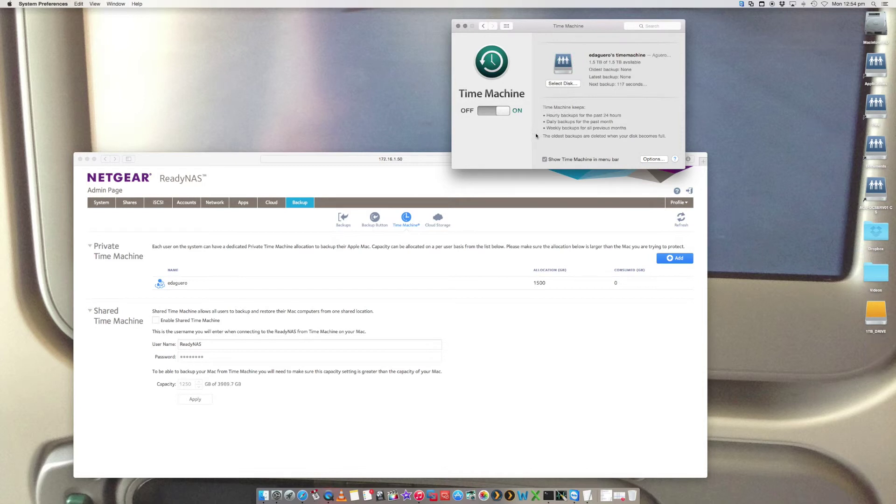
- Move the Time Machine window left, check its status menu, and return to ReadyNAS
drag(547, 26, 499, 33)
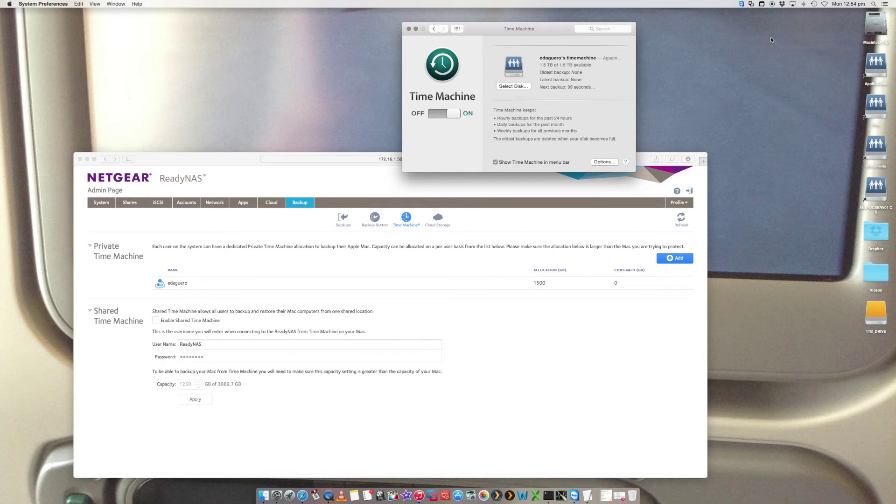
click(815, 3)
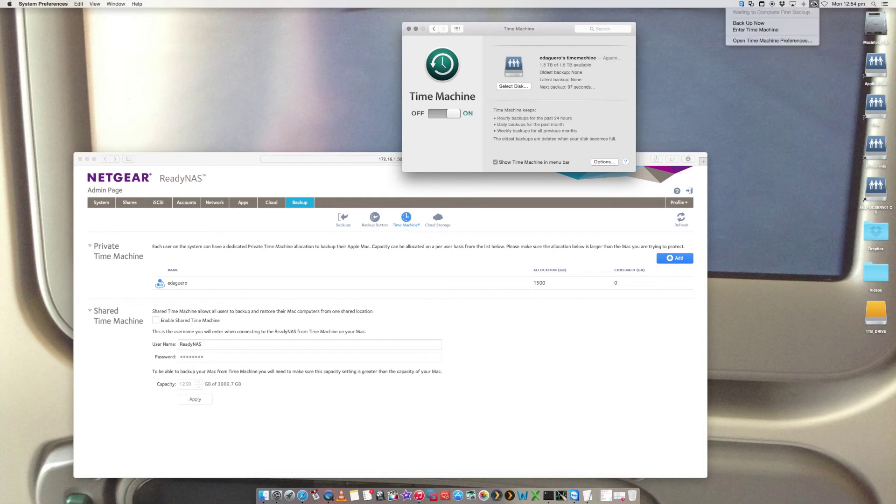
click(487, 35)
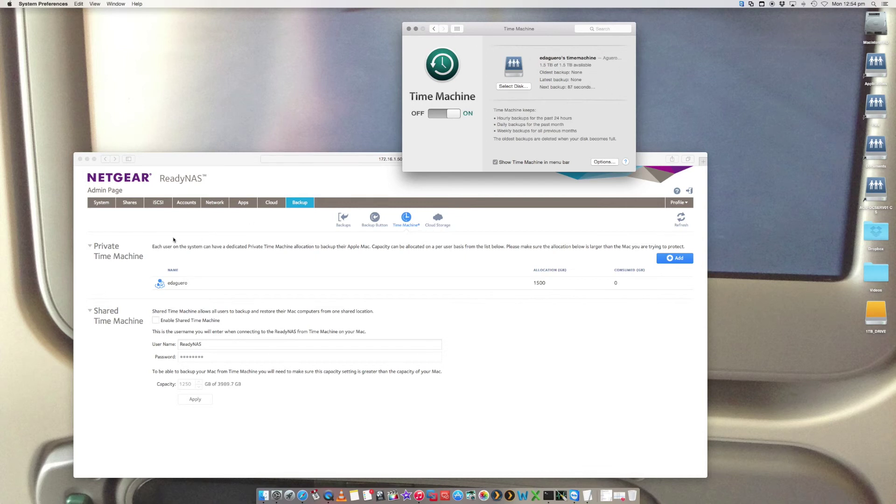
click(195, 173)
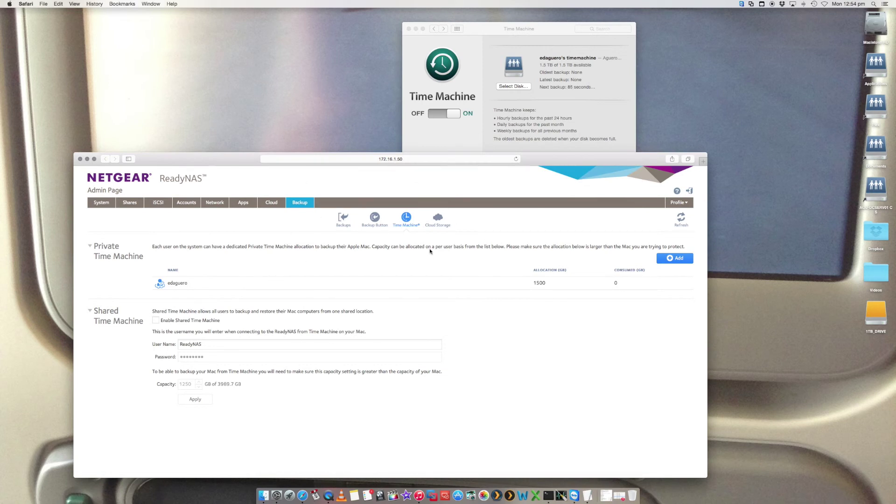